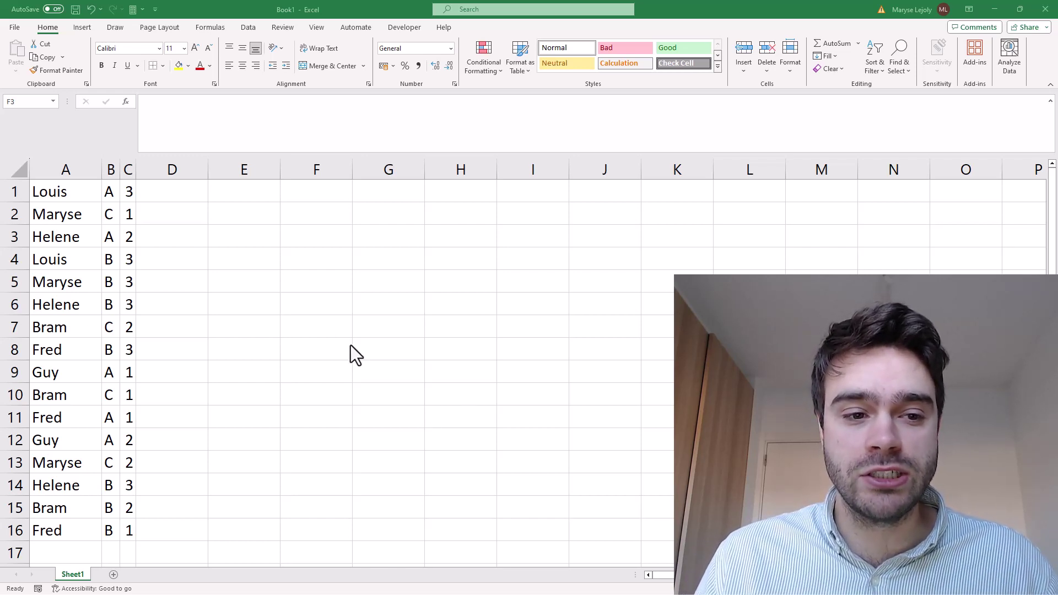
Step: Highlight the names in A1:A16 and the letters and numbers in columns B and C to review the data
left_click(66, 192)
left_click_drag(66, 192, 126, 540)
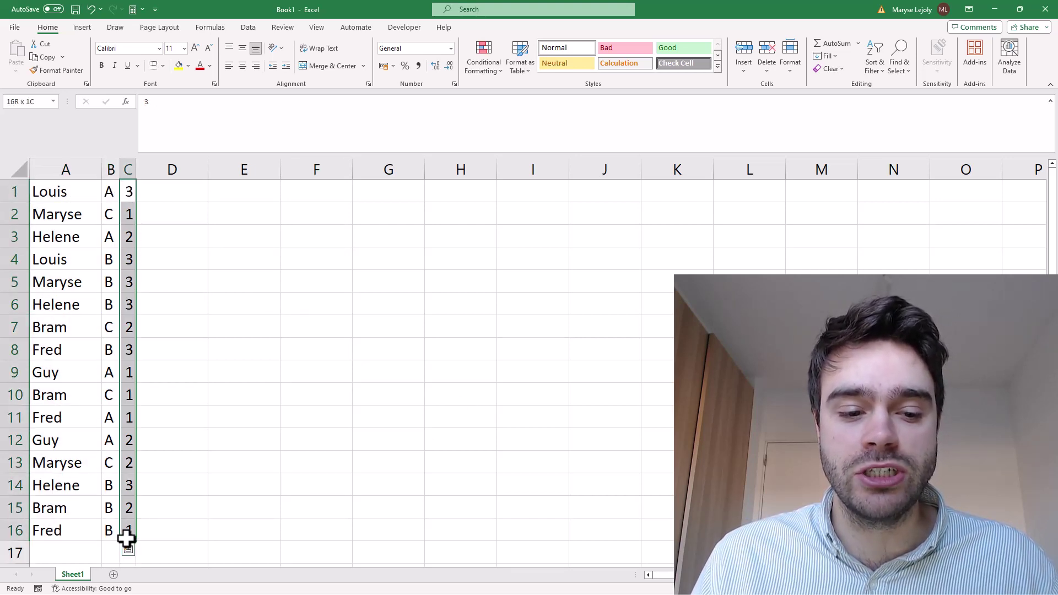
left_click(224, 195)
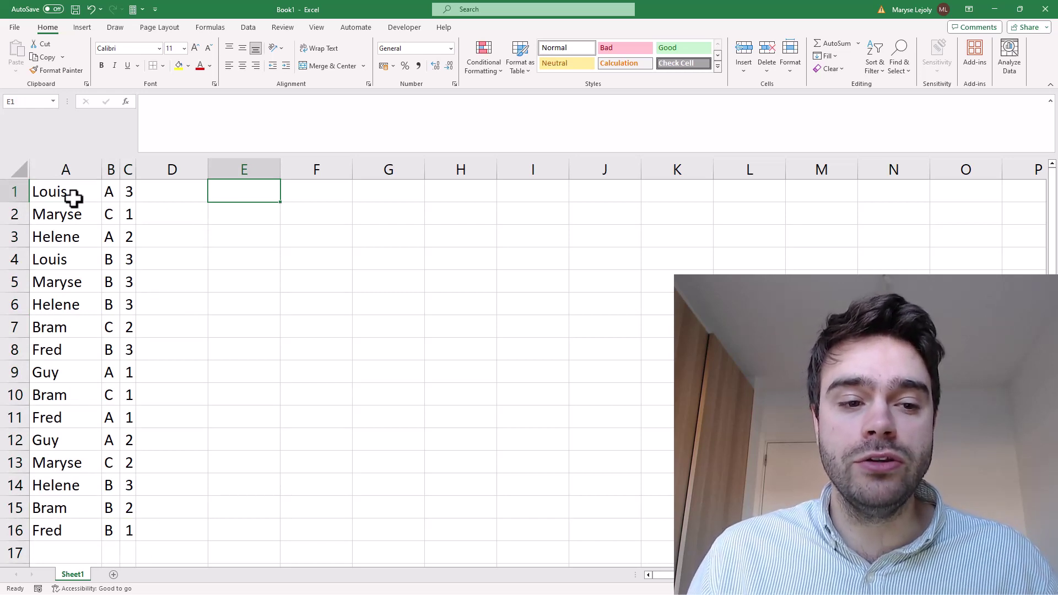
left_click_drag(73, 198, 83, 532)
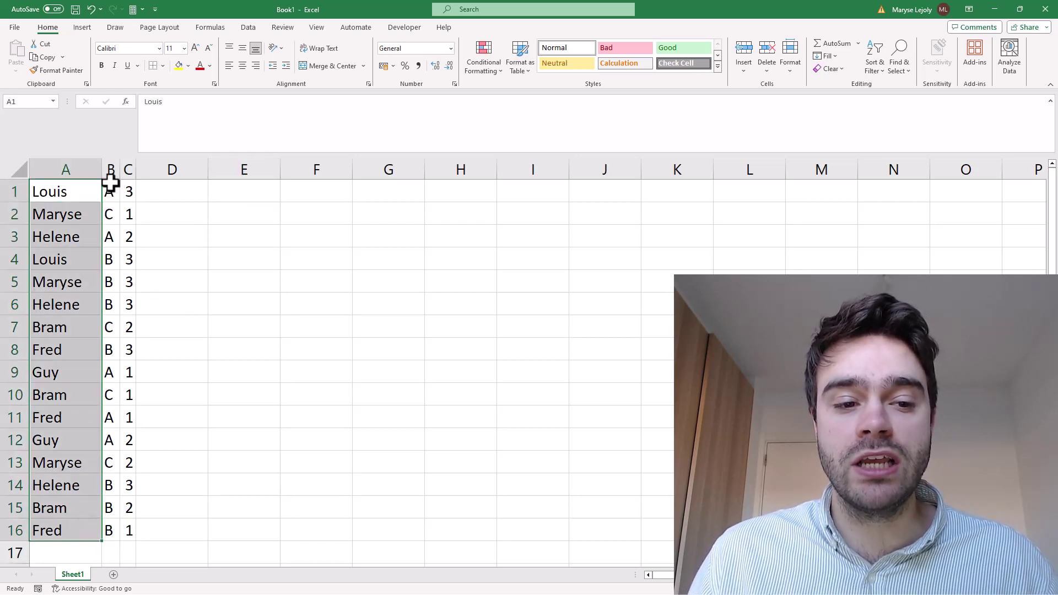
left_click_drag(110, 189, 131, 487)
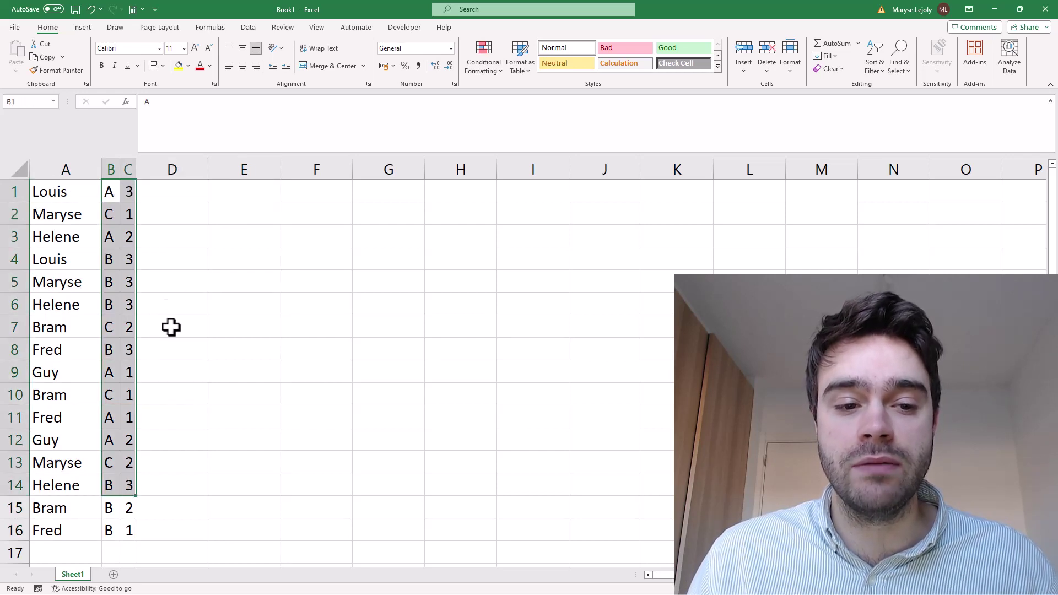
Step: Enter =UNIQUE(A1:A16) in E1 so six distinct names spill into E1:E6
left_click(223, 197)
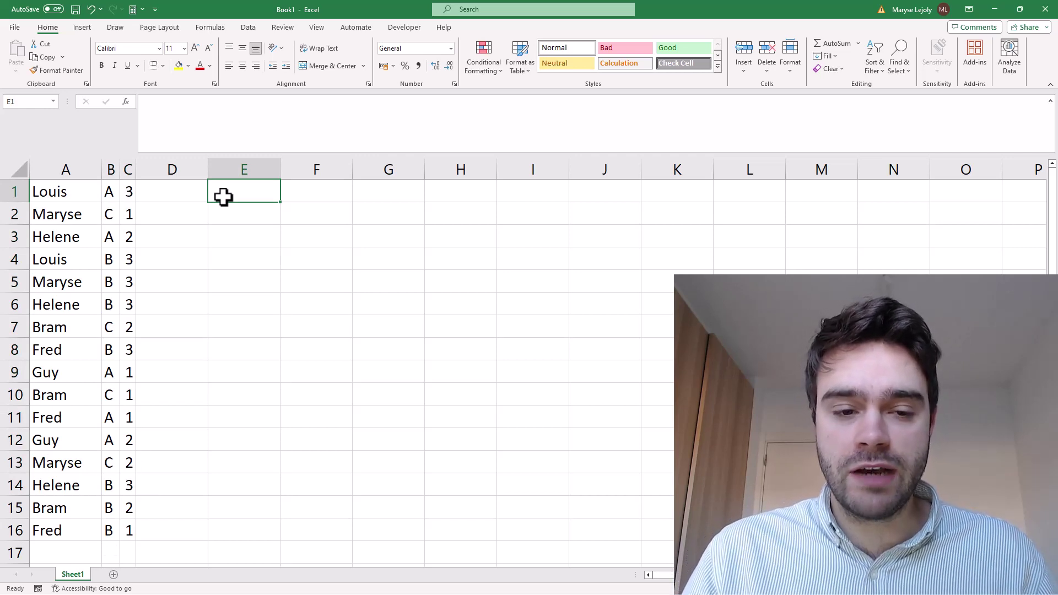
type("=UNI")
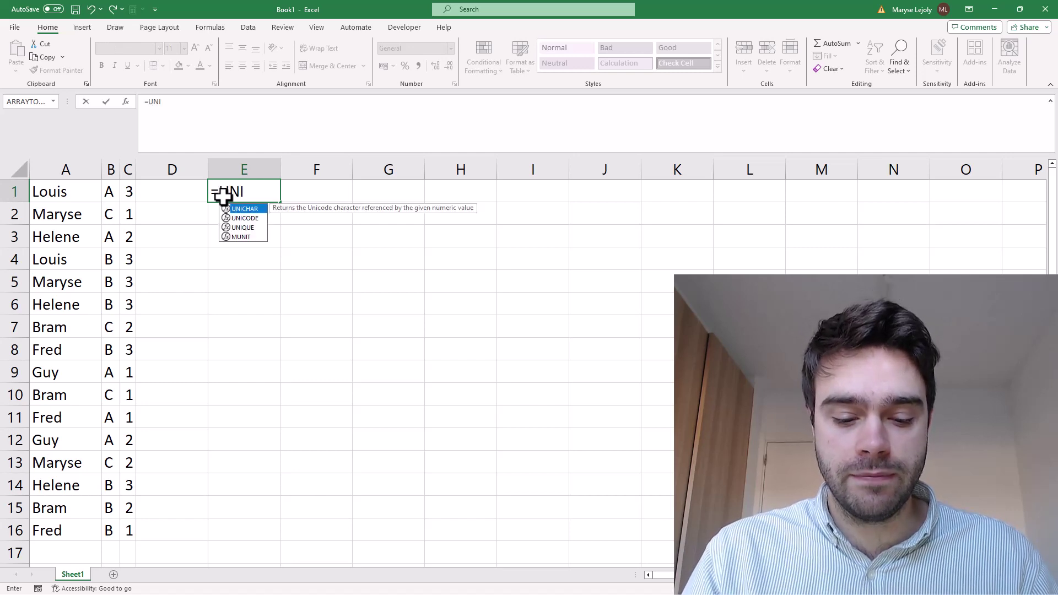
type("QUE(")
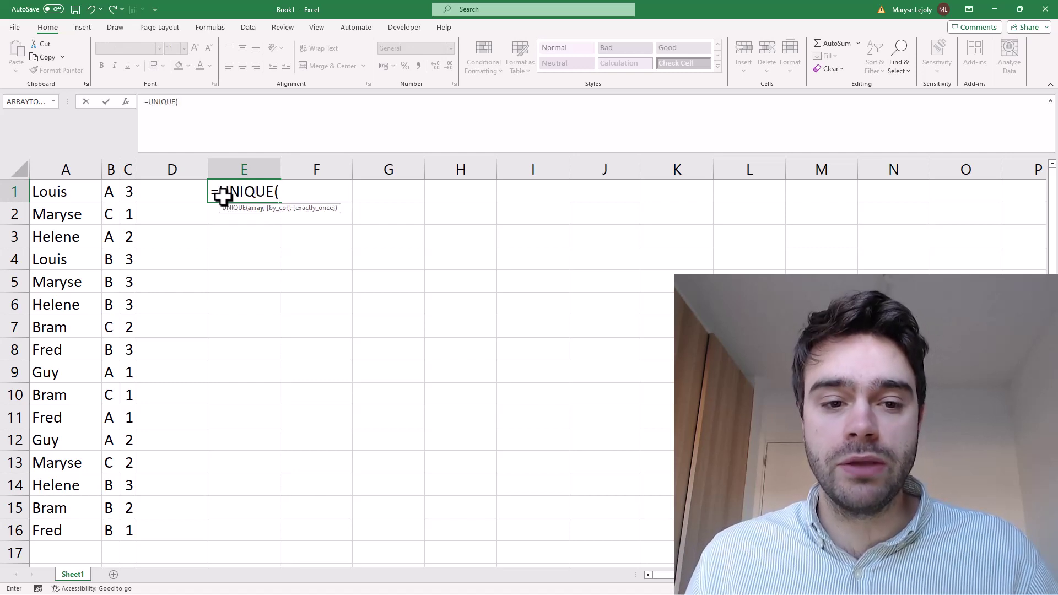
left_click_drag(63, 191, 59, 531)
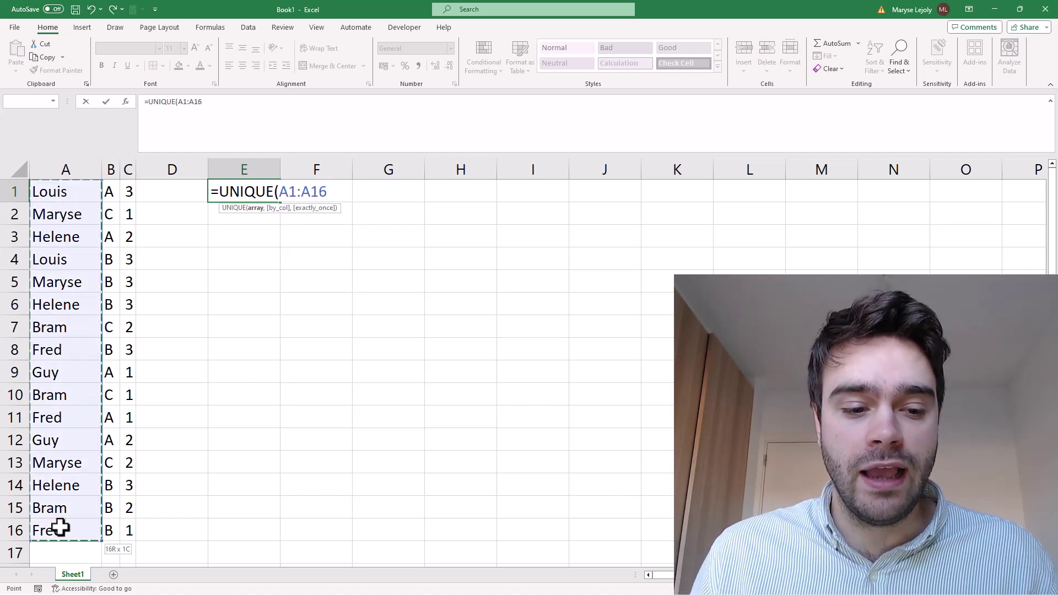
type(")")
key("Return")
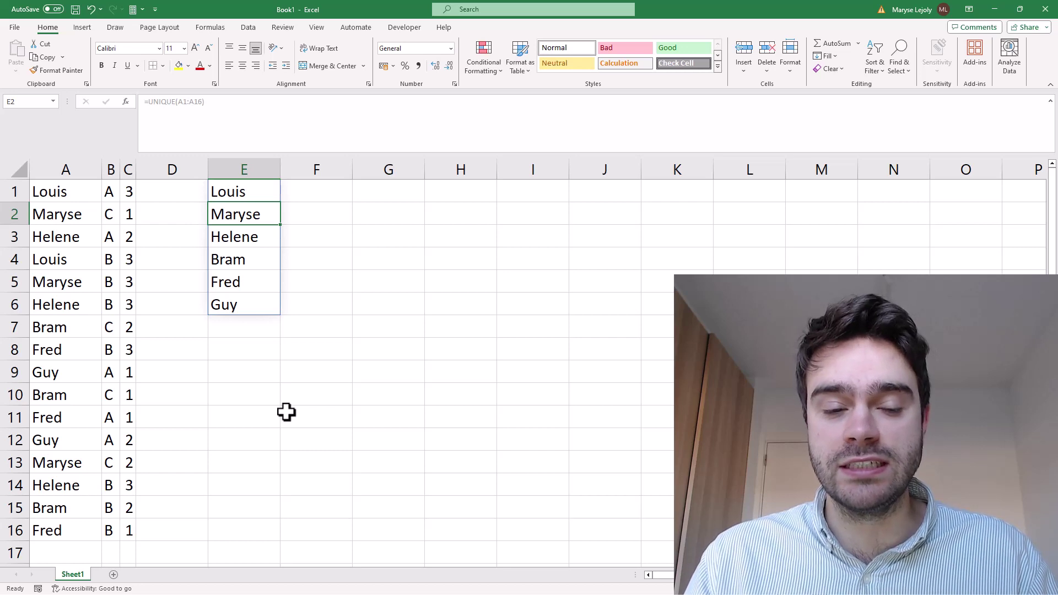
left_click(221, 197)
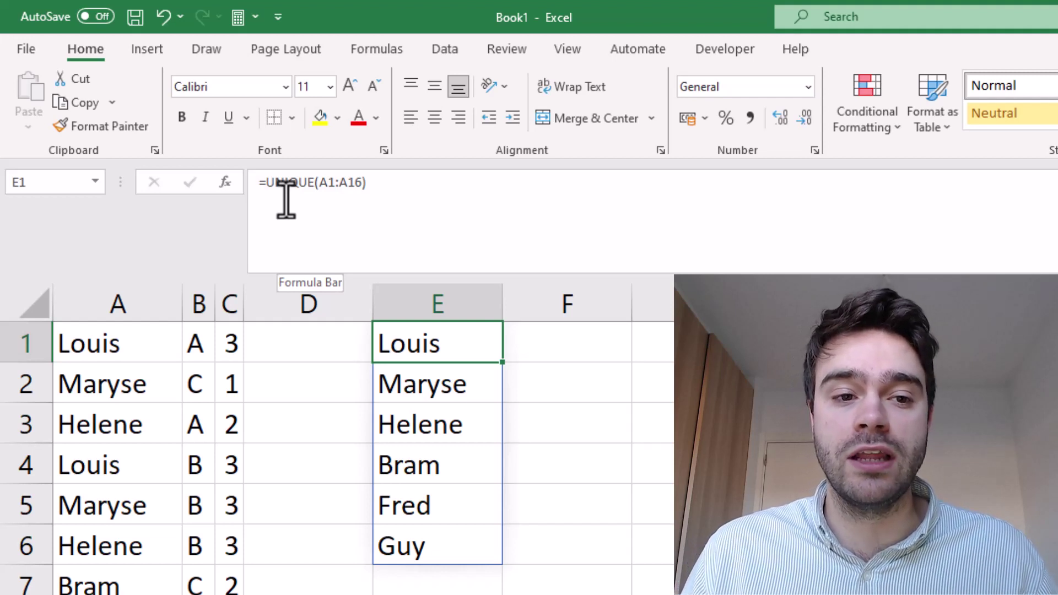
Step: Wrap E1's formula as =COUNTA(UNIQUE(A1:A16)) so it returns 6
left_click(265, 181)
type("C")
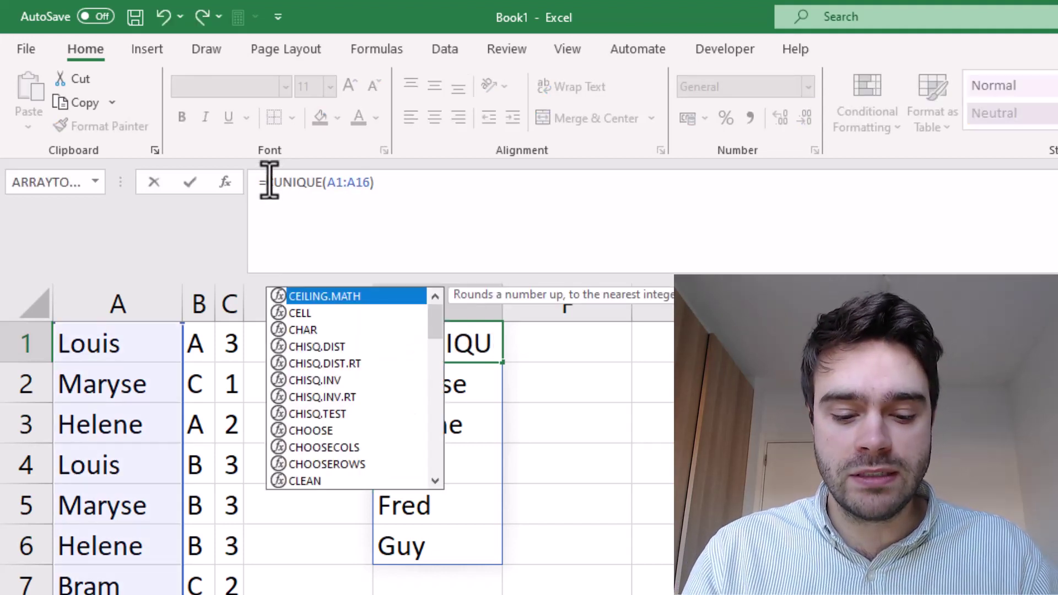
type("OUNTA(")
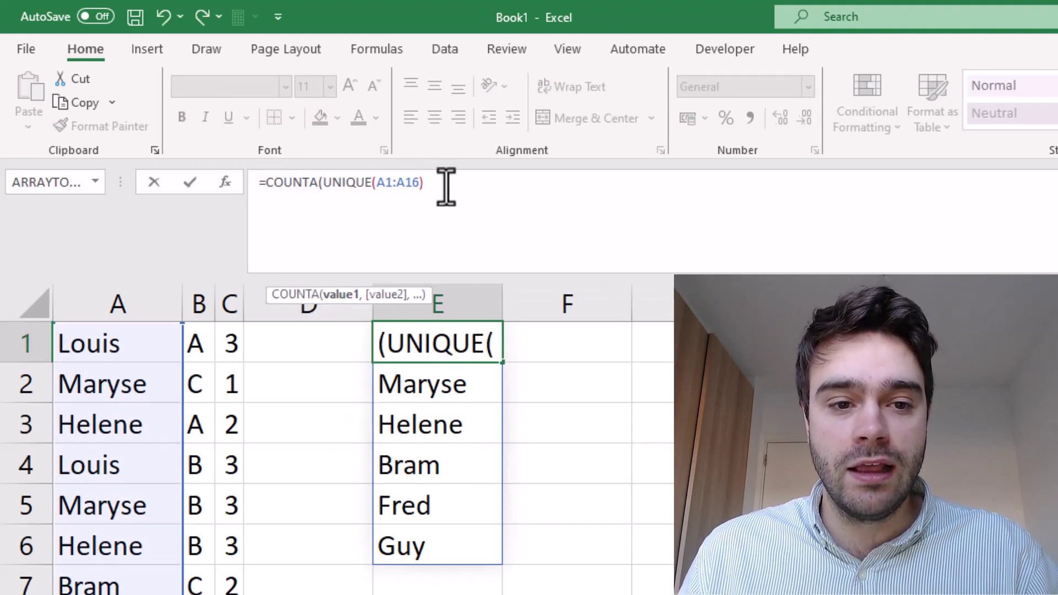
left_click(447, 187)
type(")")
key("Return")
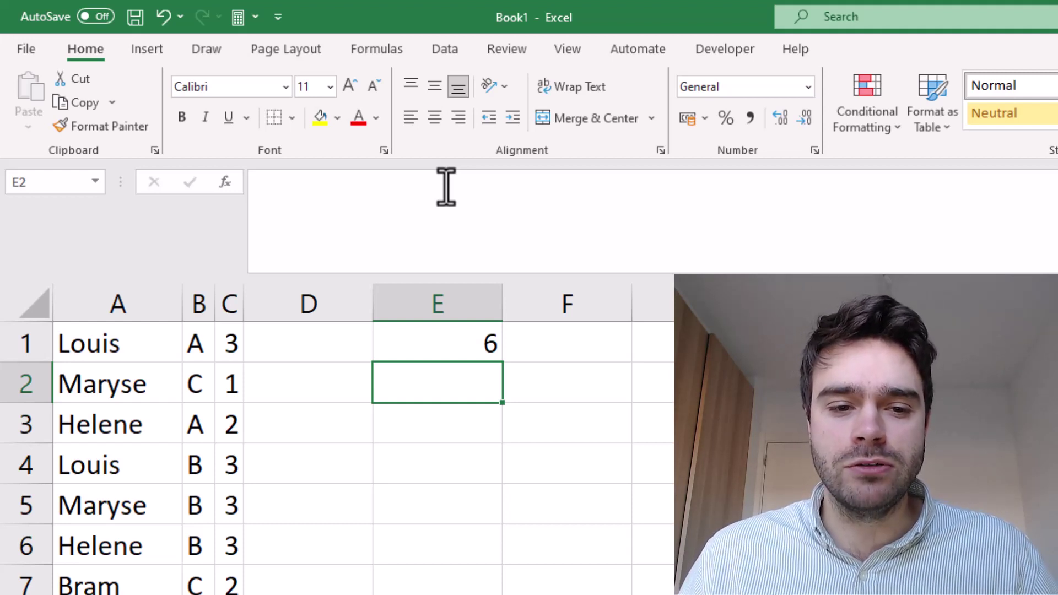
left_click(444, 414)
type("=")
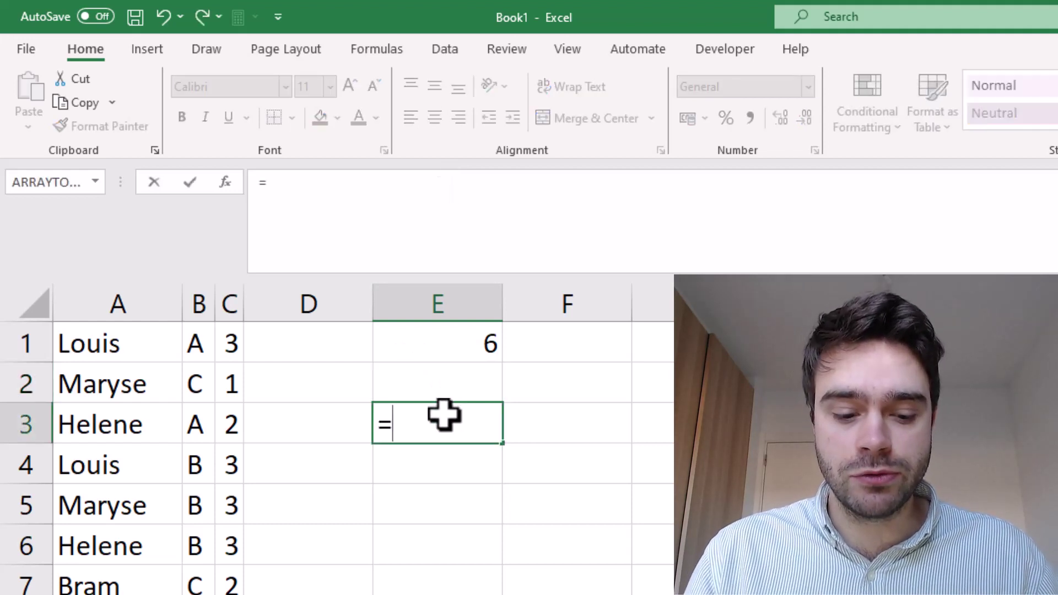
type("SUM(1")
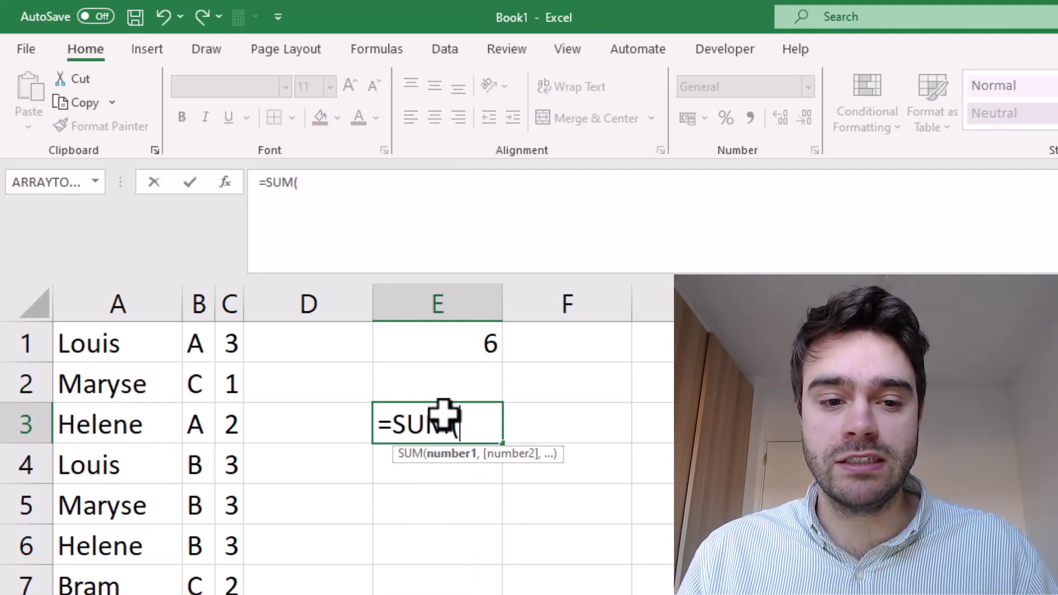
type("/COUNTIF(")
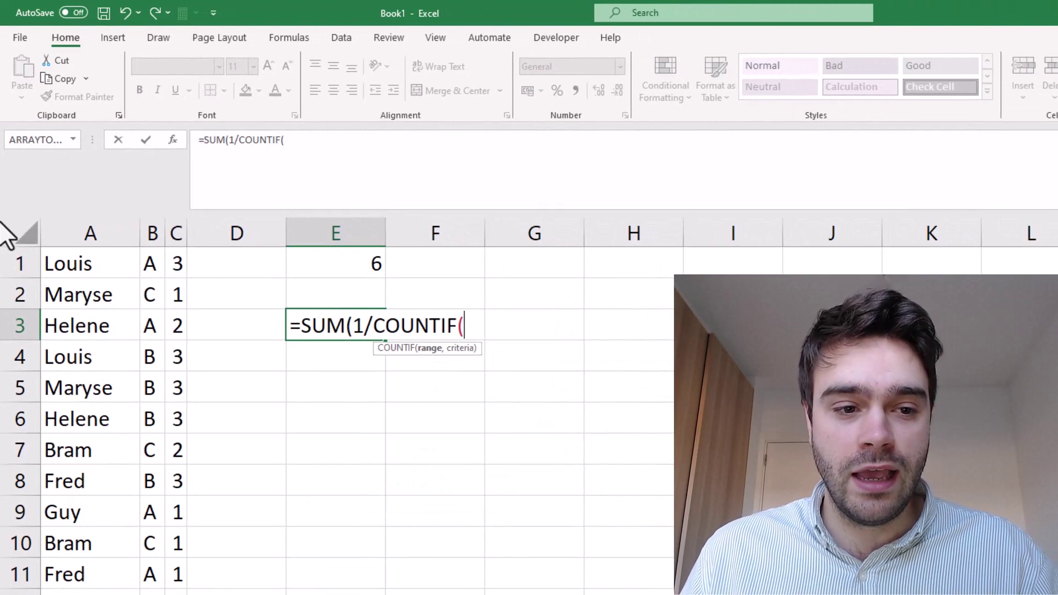
left_click_drag(56, 264, 116, 247)
type(",")
left_click(415, 146)
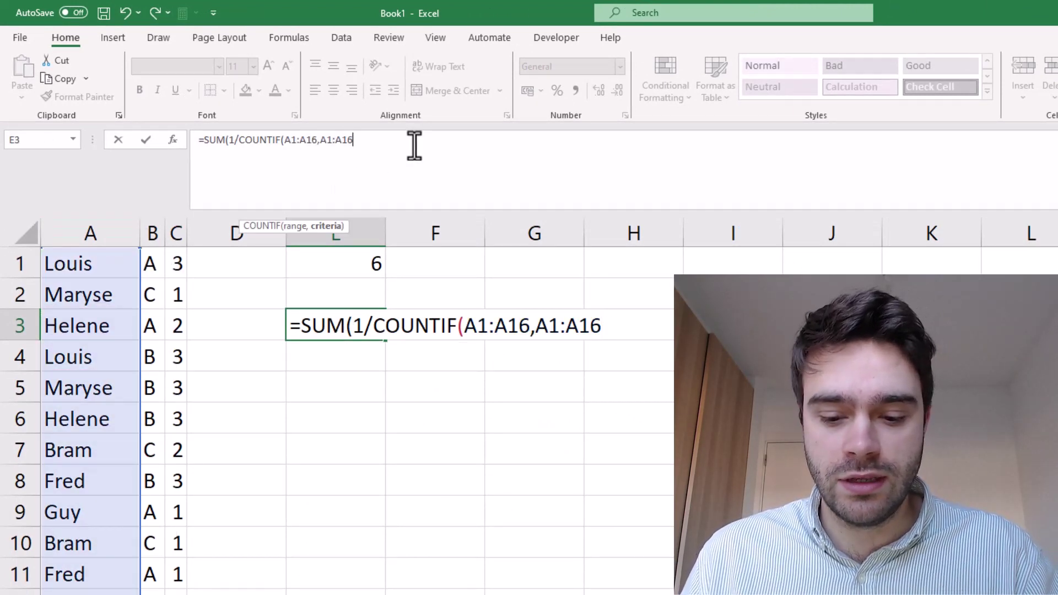
type(")")
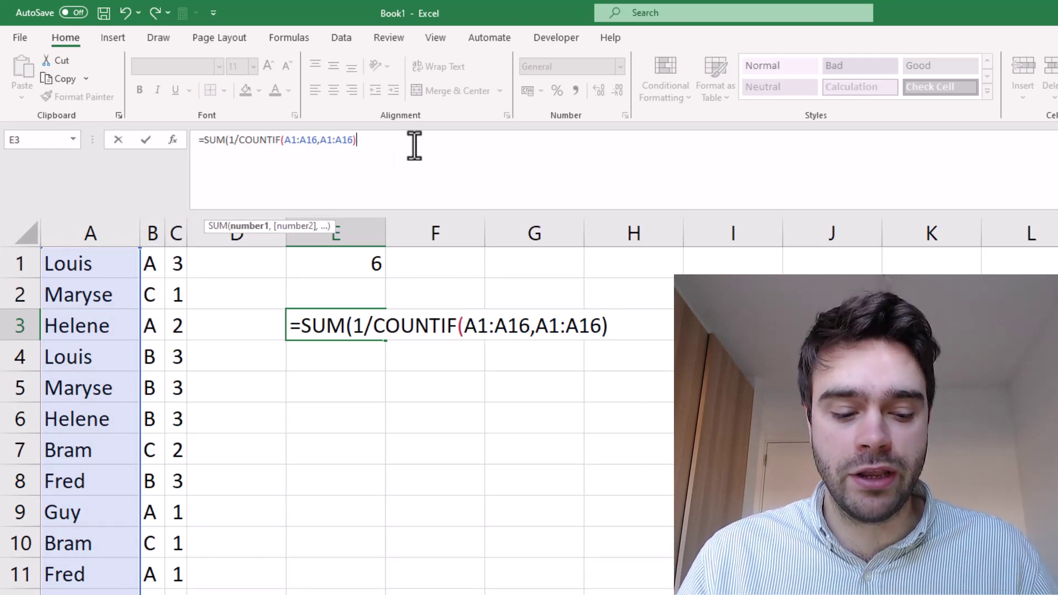
key("Return")
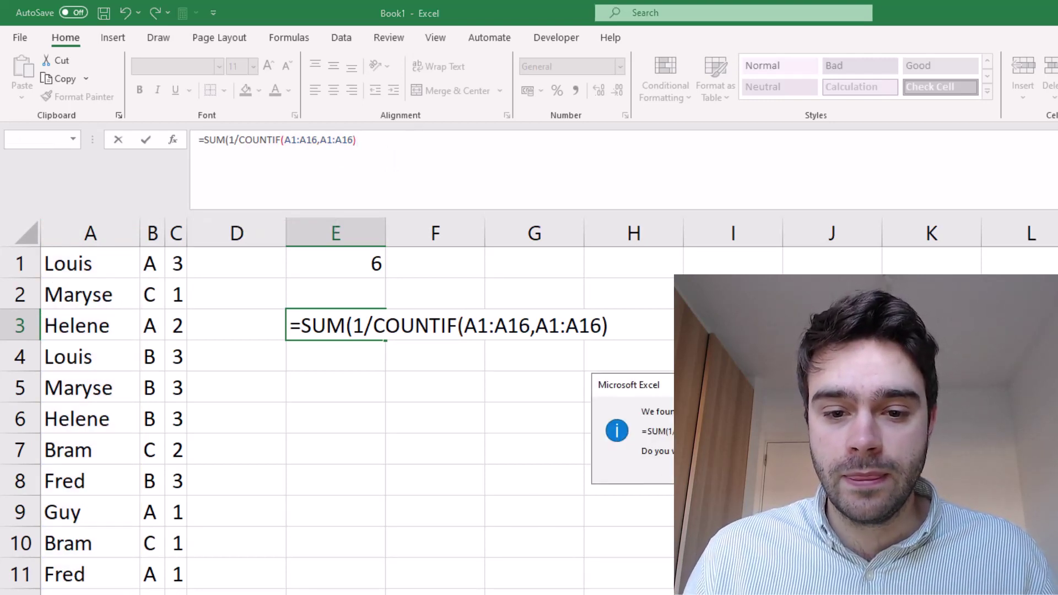
key("Return")
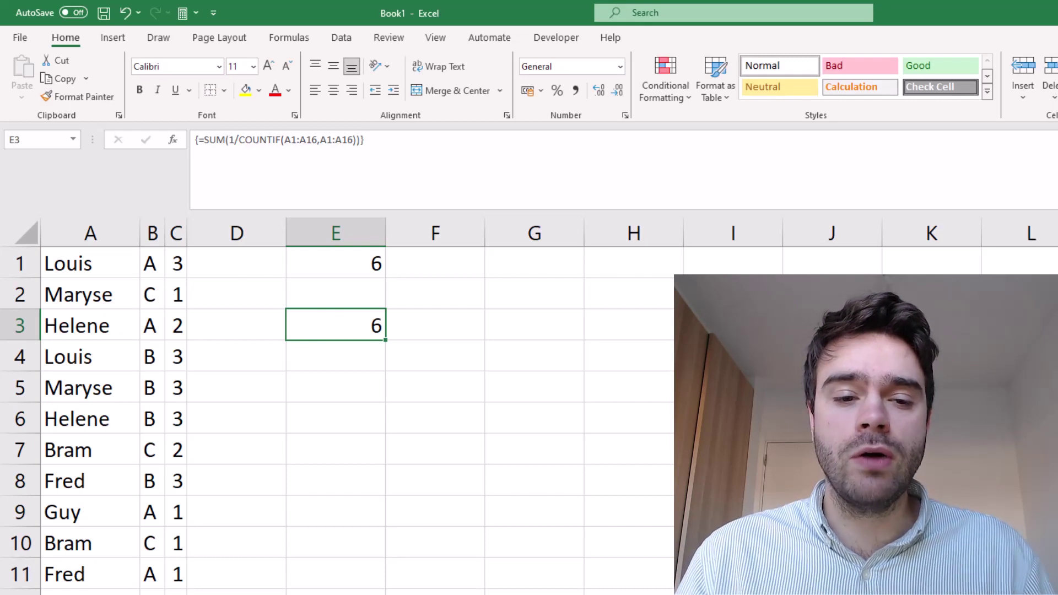
key("Delete")
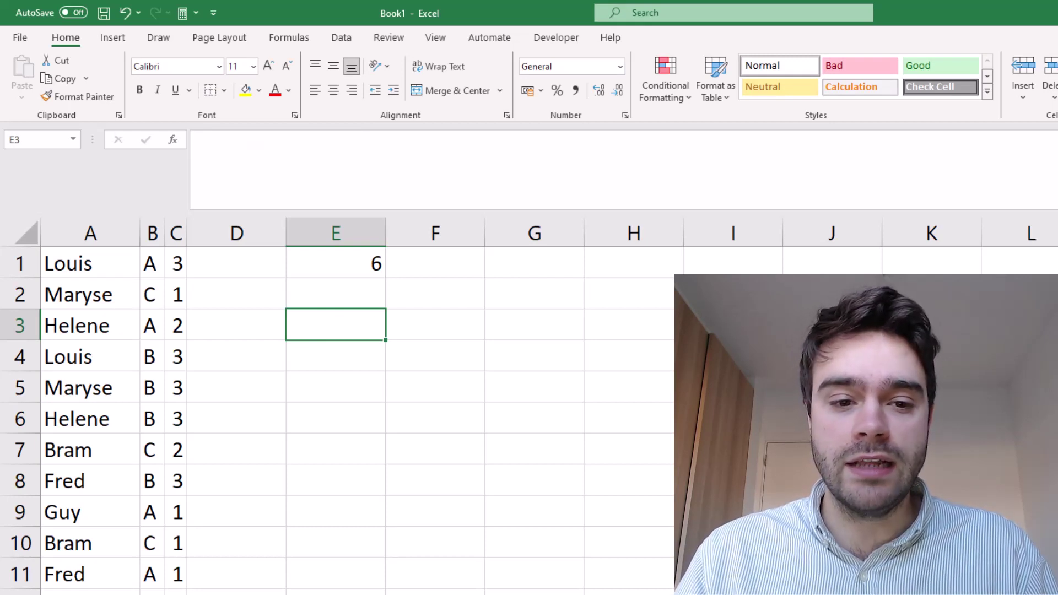
Step: Wrap A1:A16 inside E1's UNIQUE with a FILTER( function
left_click(380, 261)
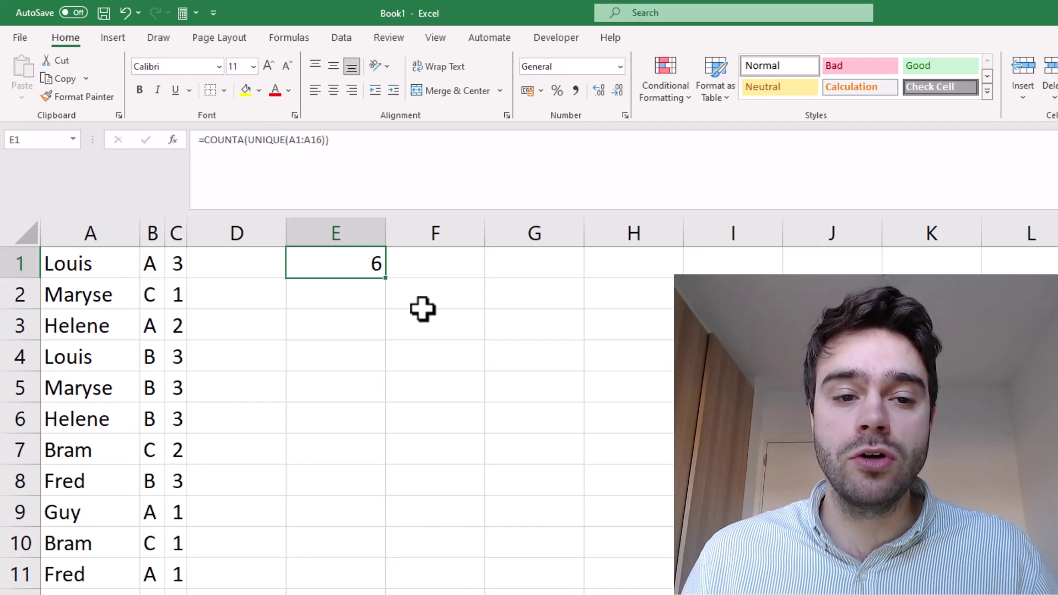
left_click(319, 141)
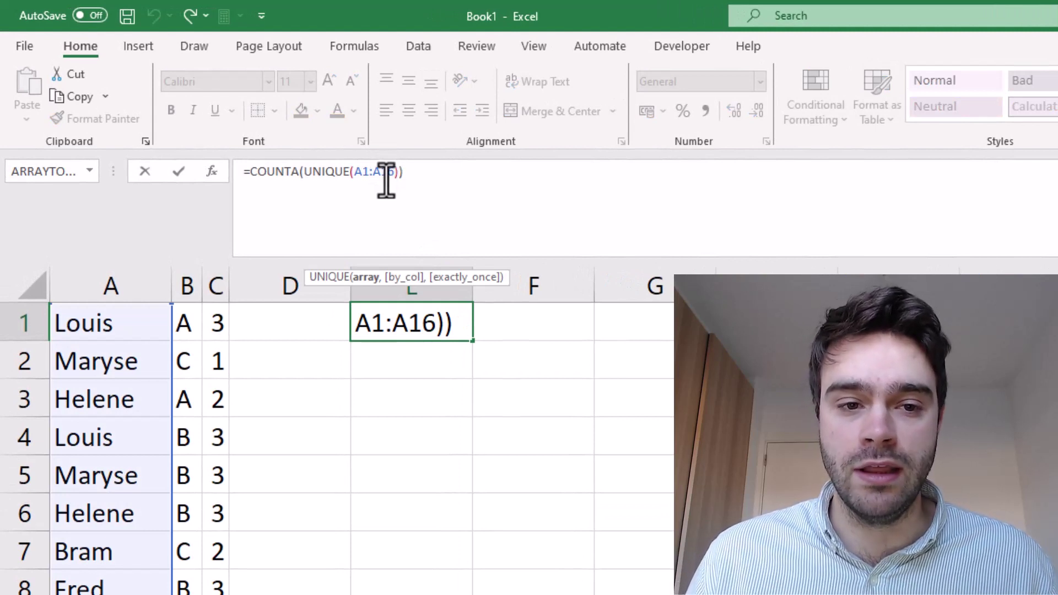
left_click(356, 172)
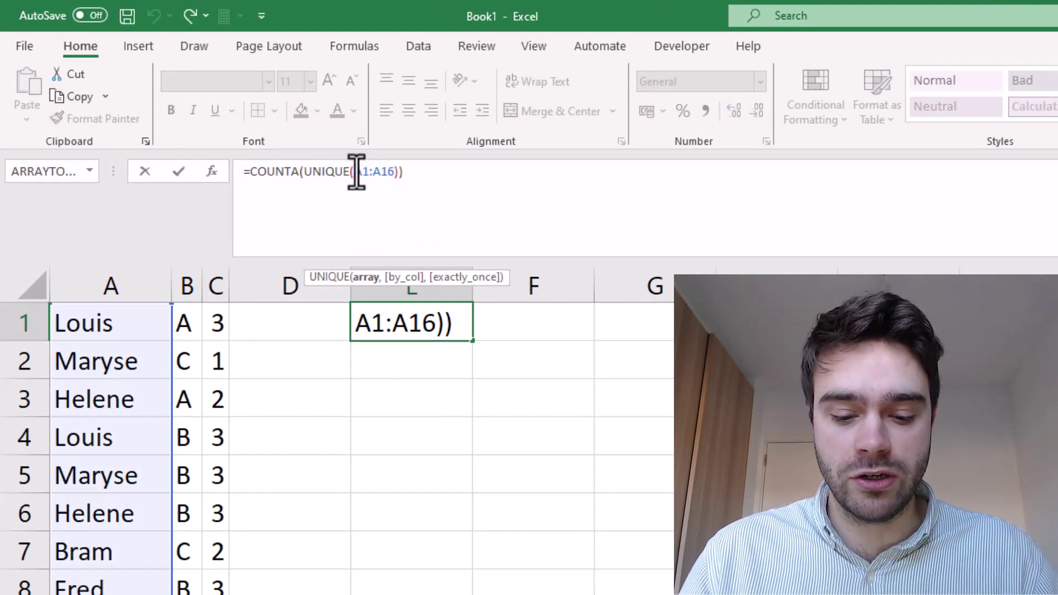
type("FILTER(")
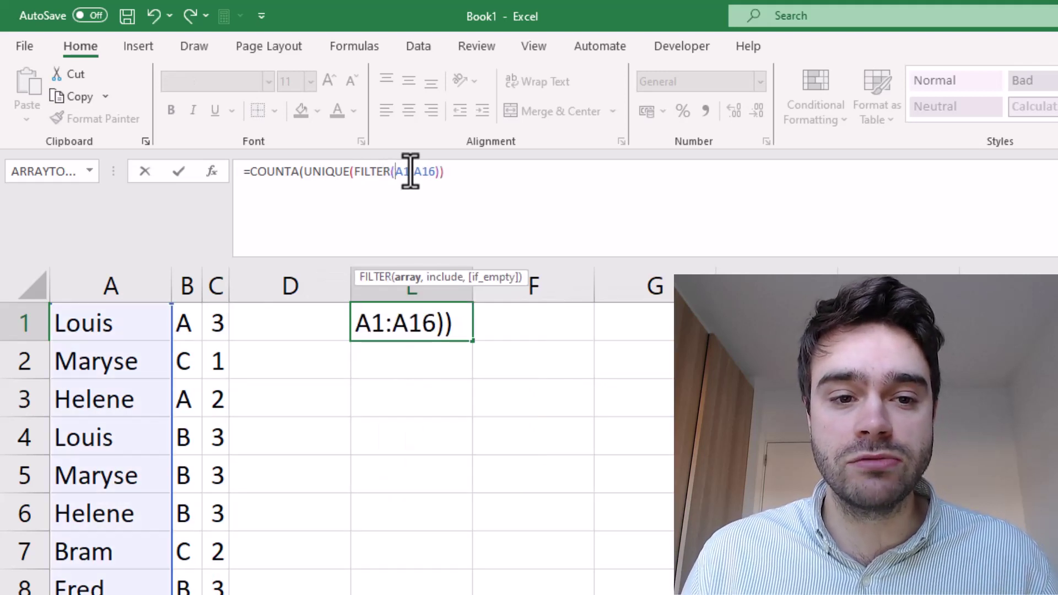
left_click(435, 171)
type(")")
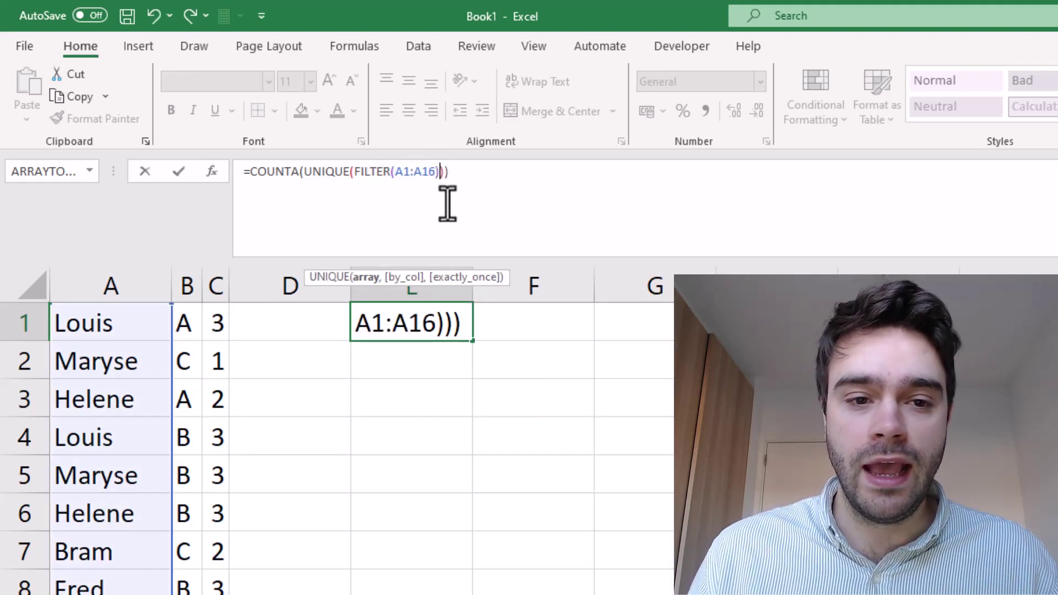
Step: Add (B1:B16="B")*() as FILTER's include argument, leaving a second condition open
left_click(435, 172)
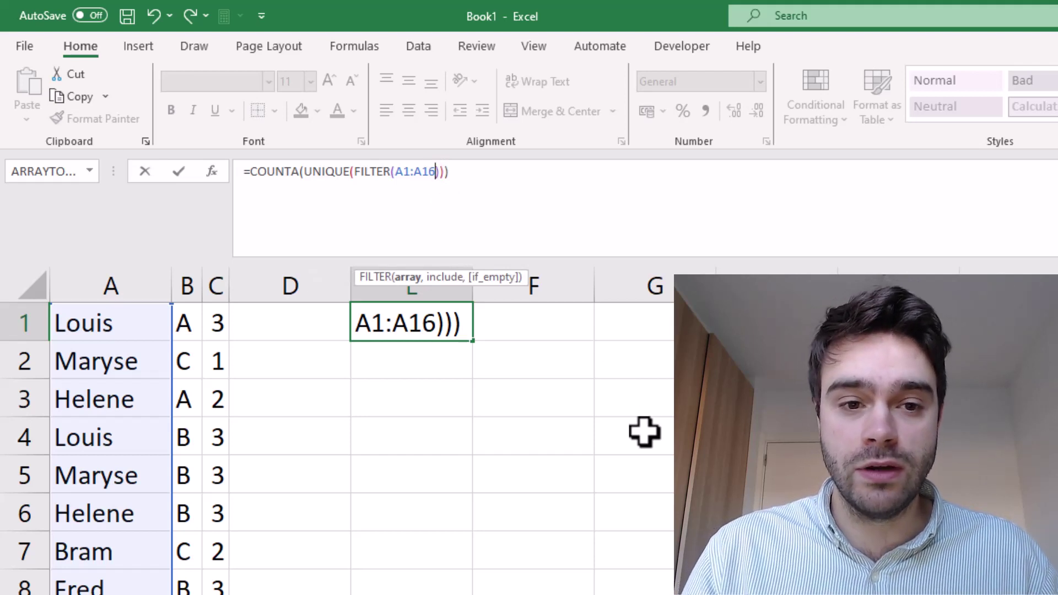
type(",")
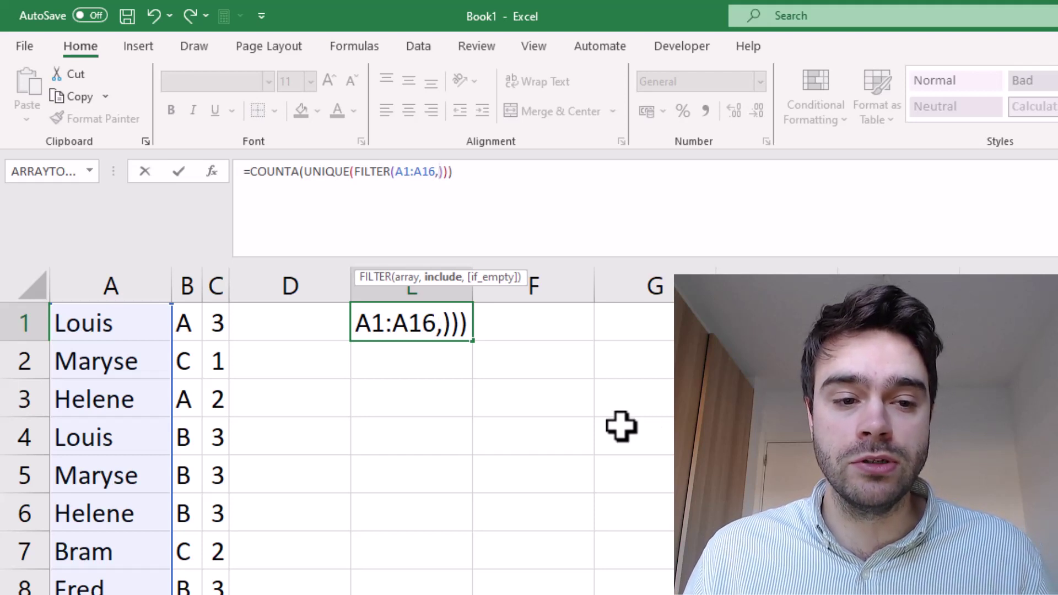
left_click_drag(192, 325, 187, 589)
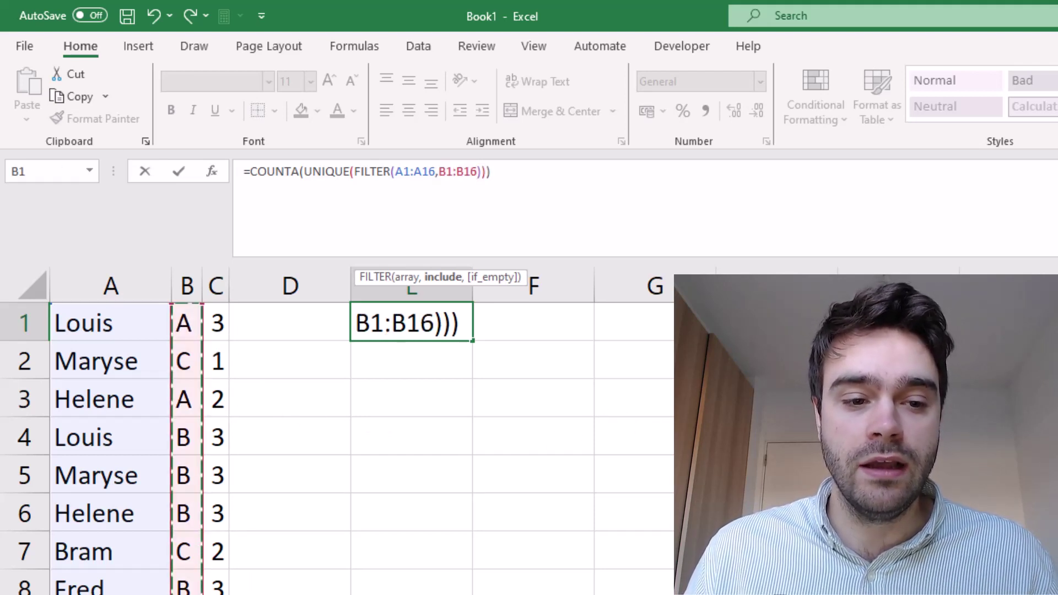
type("=\"B\"")
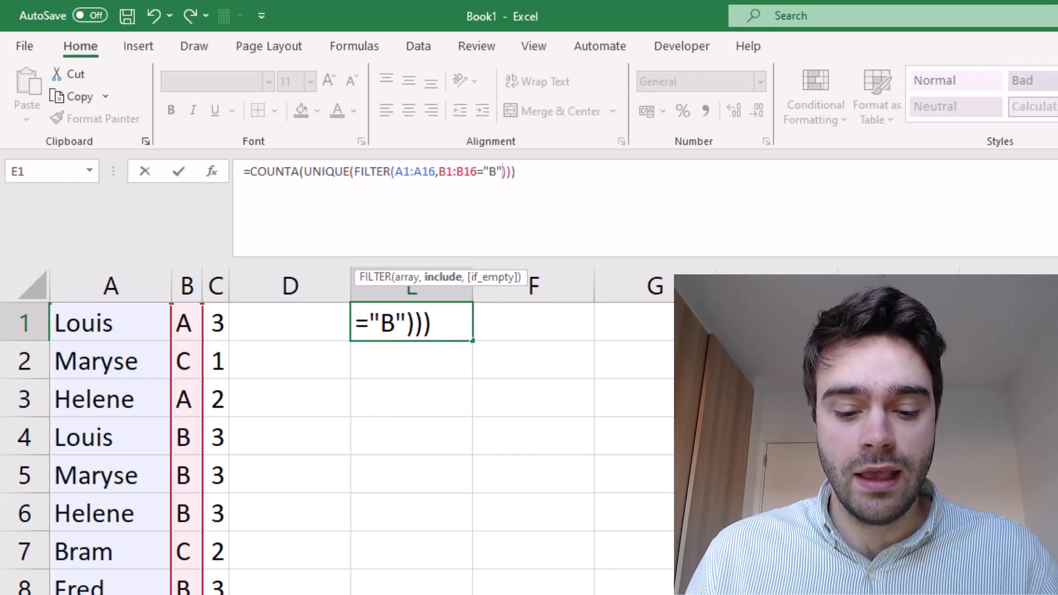
left_click(439, 171)
type("(")
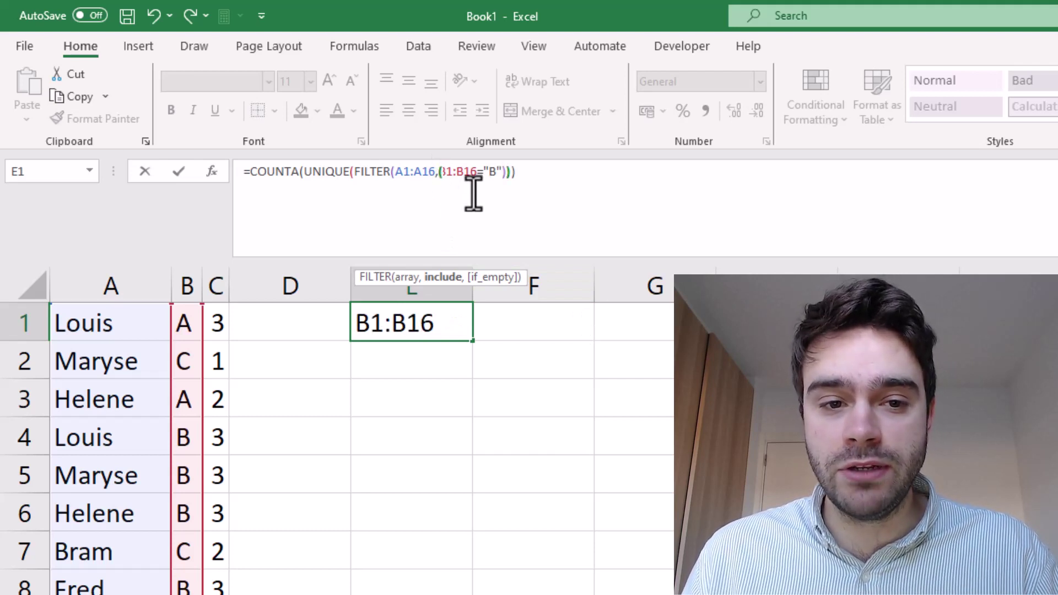
left_click(503, 173)
type(")")
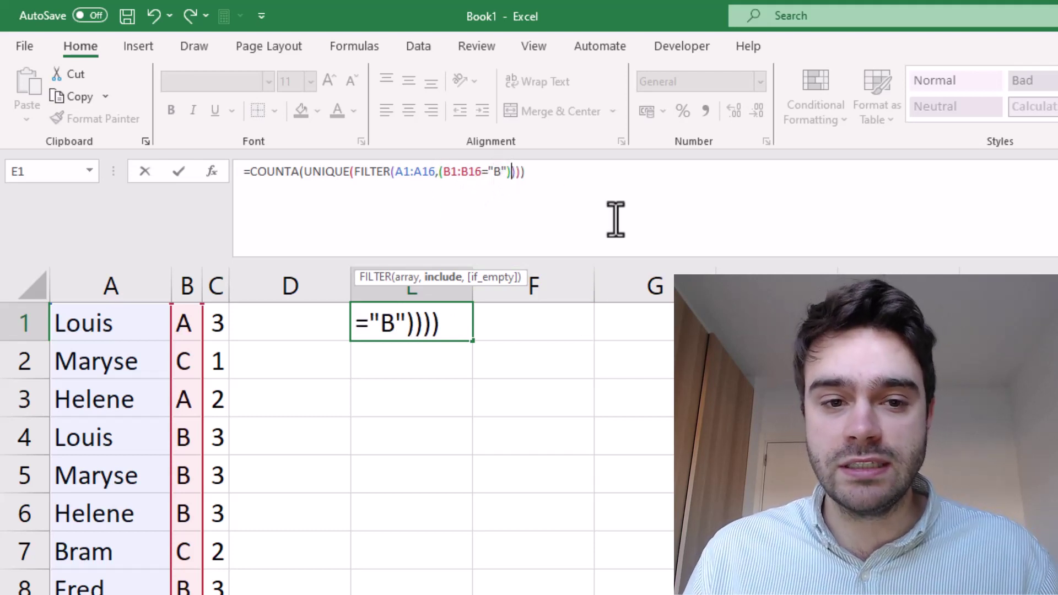
type("*")
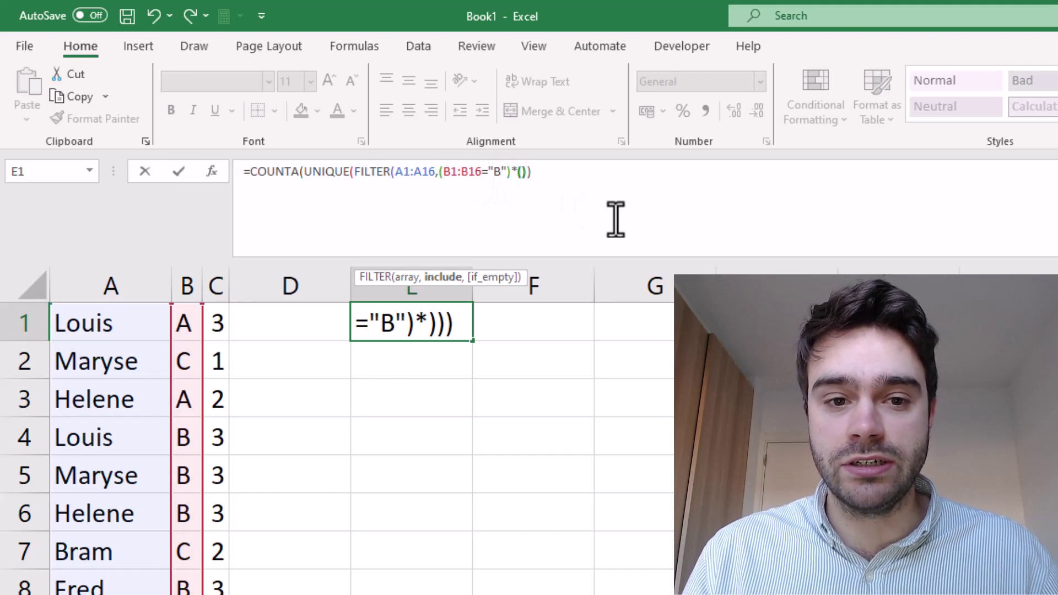
type("()")
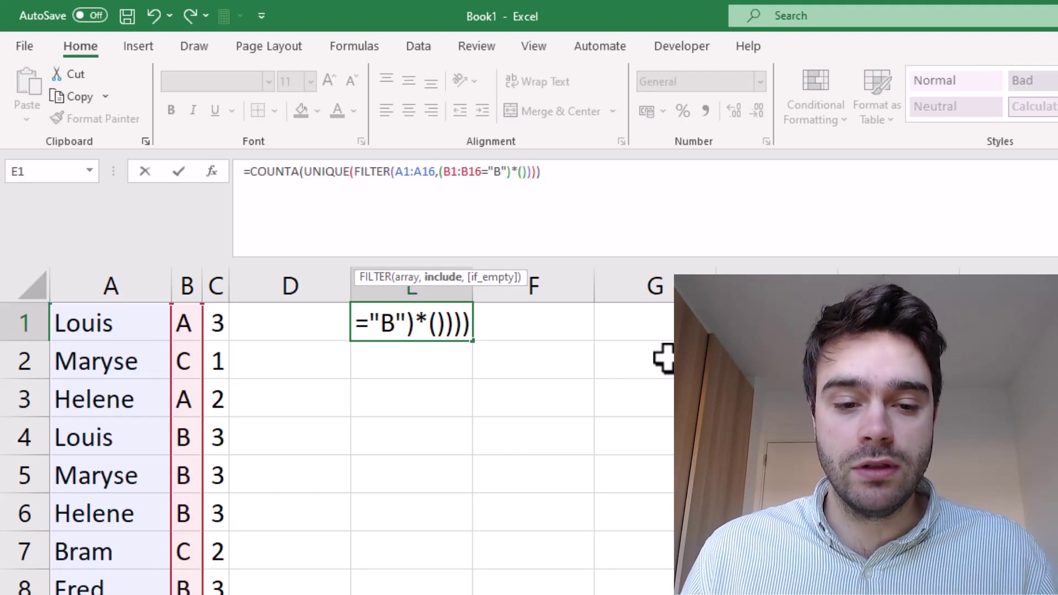
Step: Complete the second condition as C1:C16=3 and close the formula, giving a count of 4
left_click(219, 317)
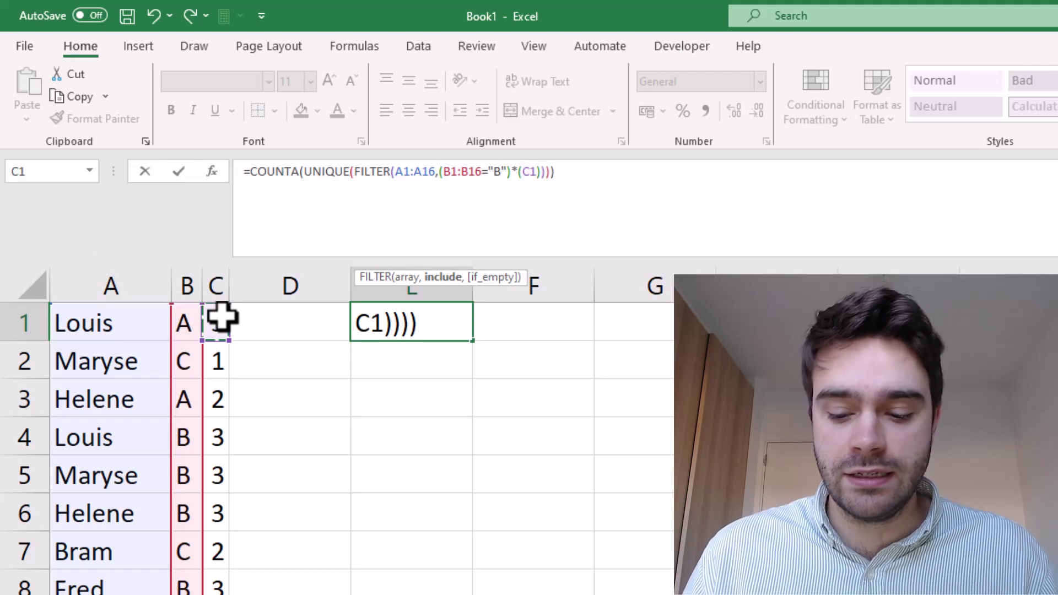
key("ctrl+shift+Down")
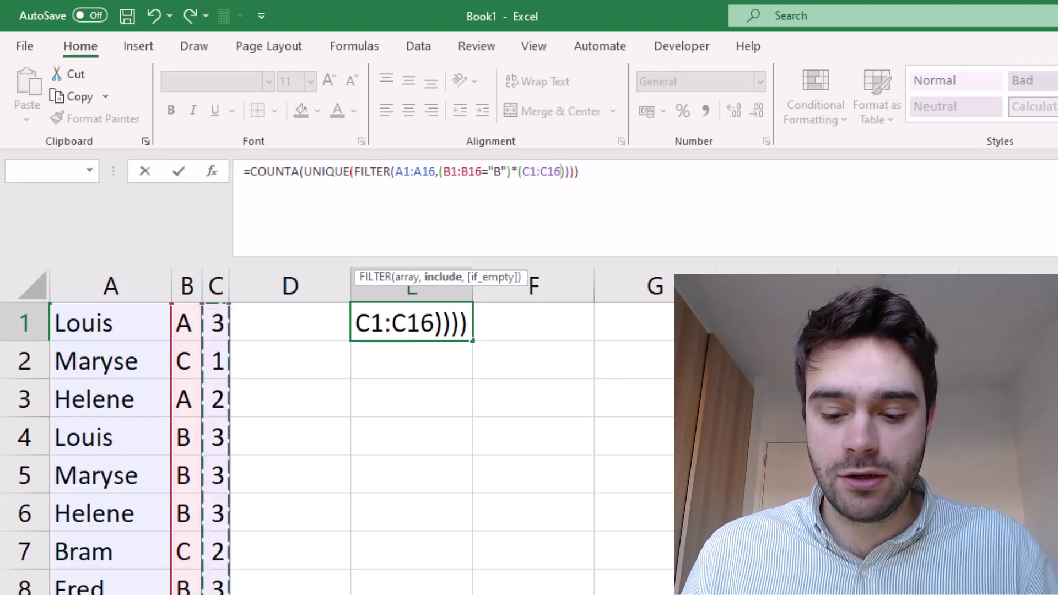
type("=\"")
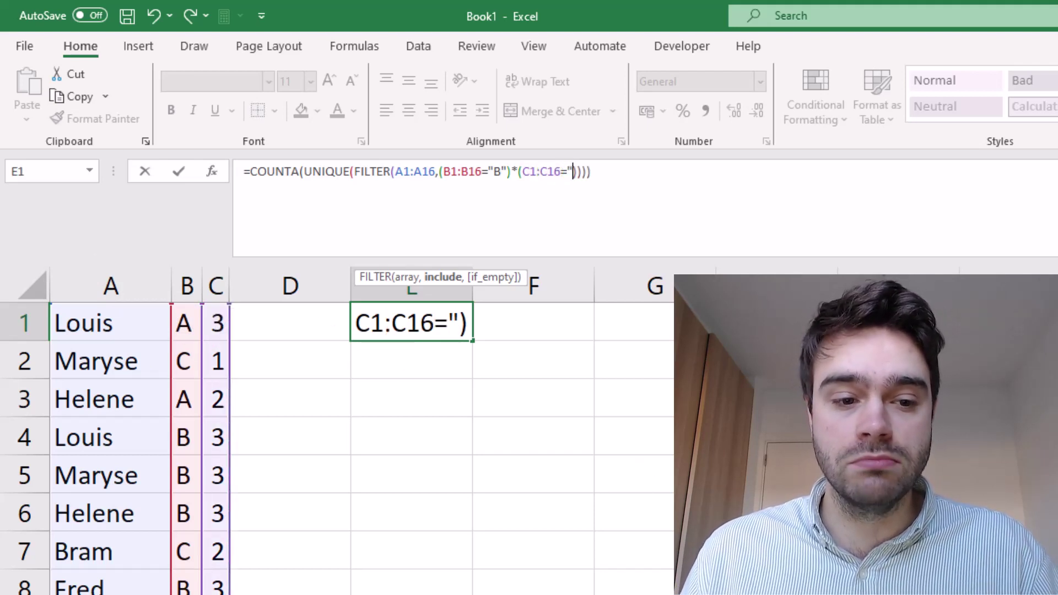
key("BackSpace")
type("3")
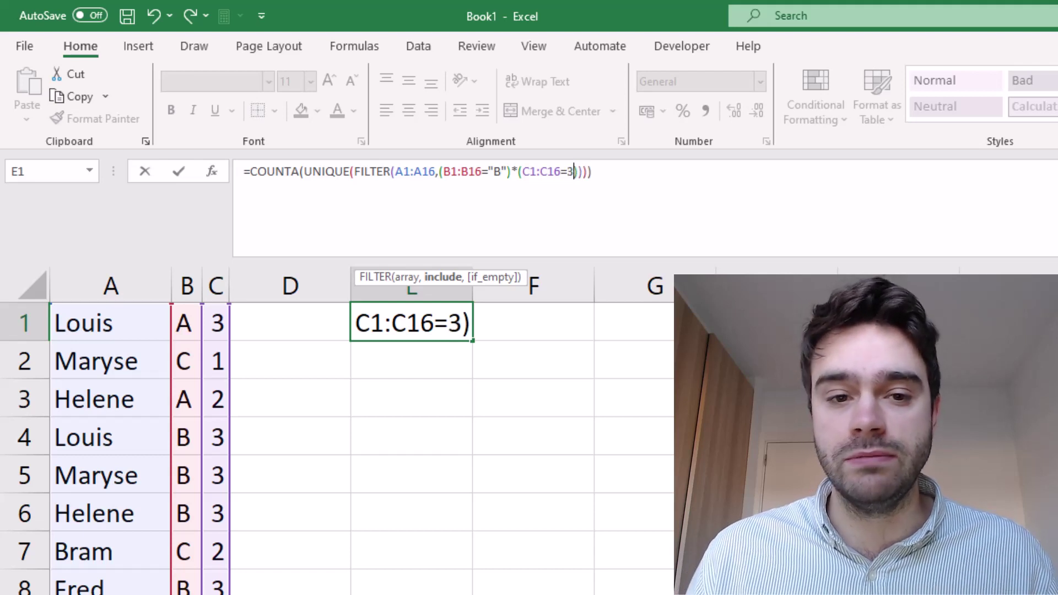
type(")))")
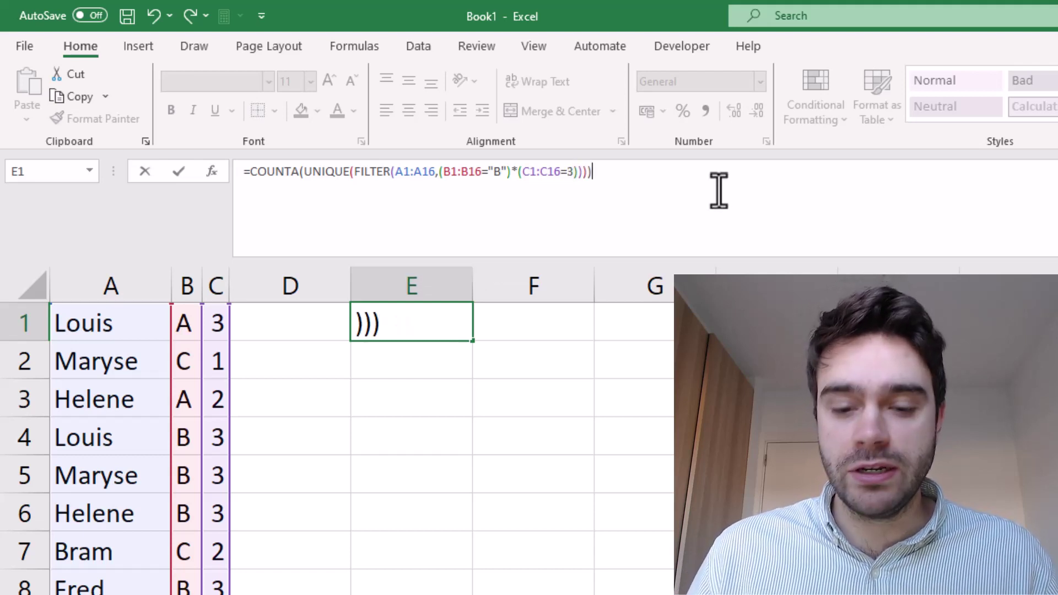
key("Return")
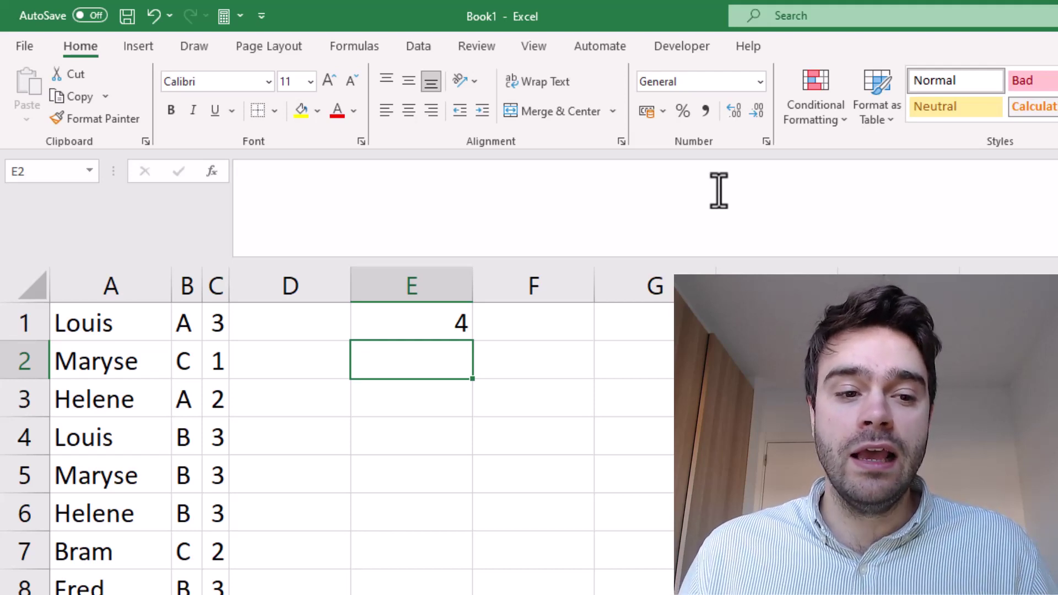
Step: Copy the FILTER(A1:A16,(B1:B16="B")*(C1:C16=3)) part of E1's formula
left_click(466, 333)
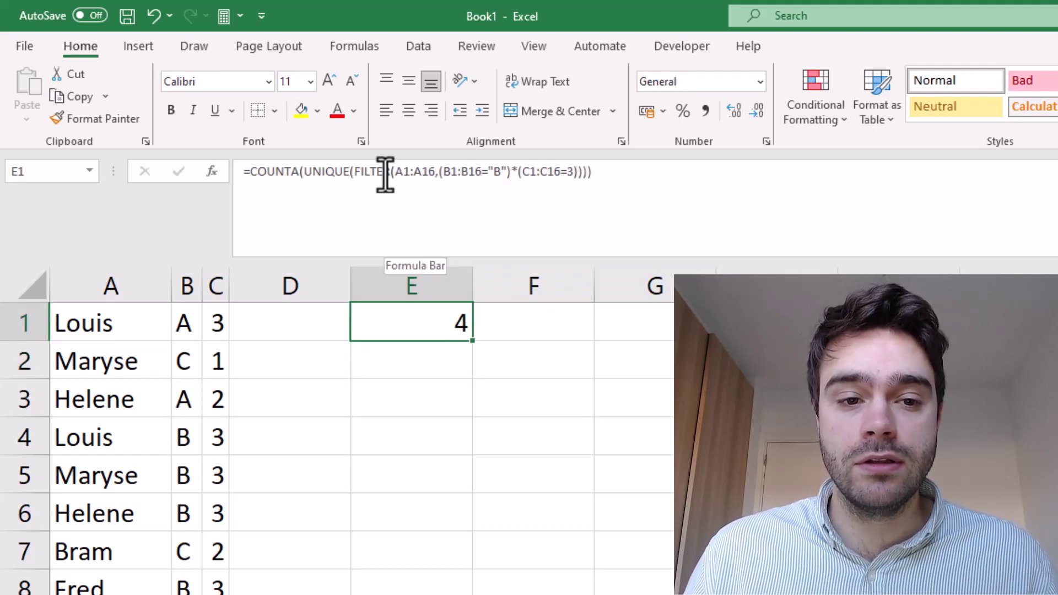
left_click_drag(355, 172, 578, 181)
key("ctrl+c")
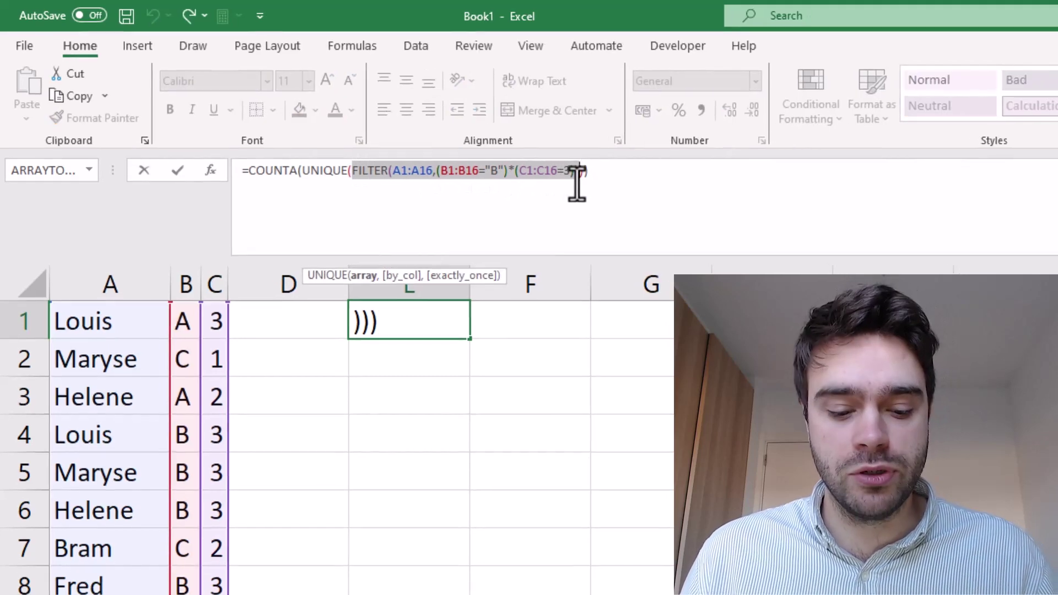
key("Return")
Step: Enter the copied FILTER formula in E4 so the five matching names spill to E8
left_click(434, 443)
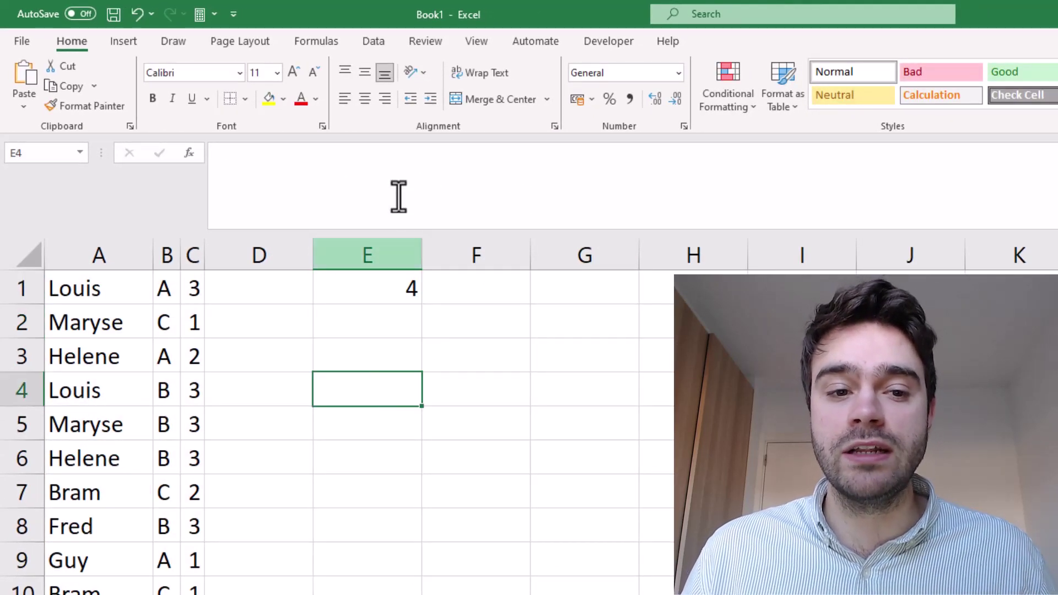
left_click(399, 196)
type("=")
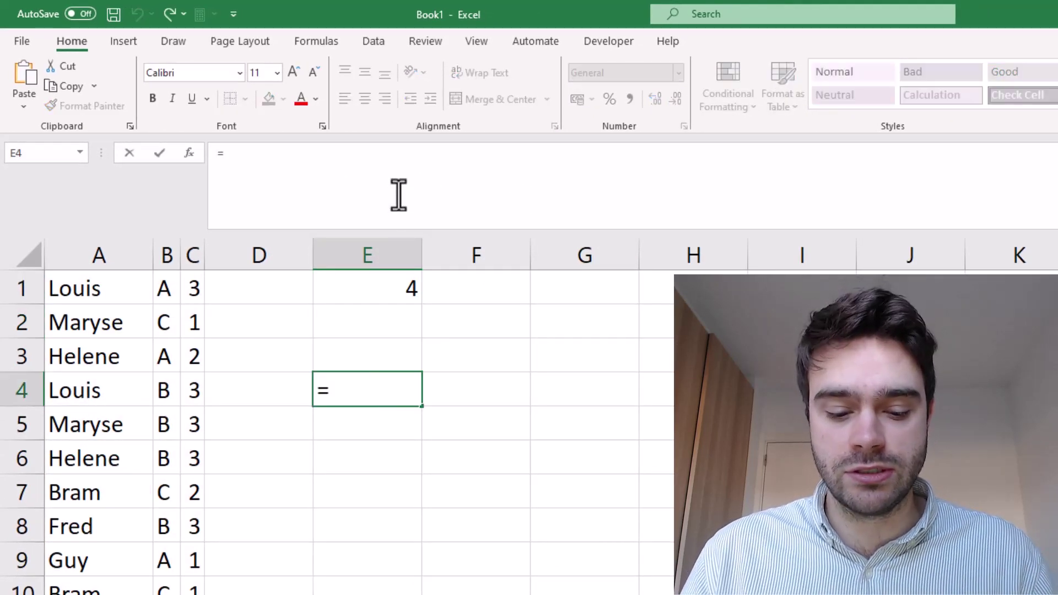
key("ctrl+v")
key("ctrl+Return")
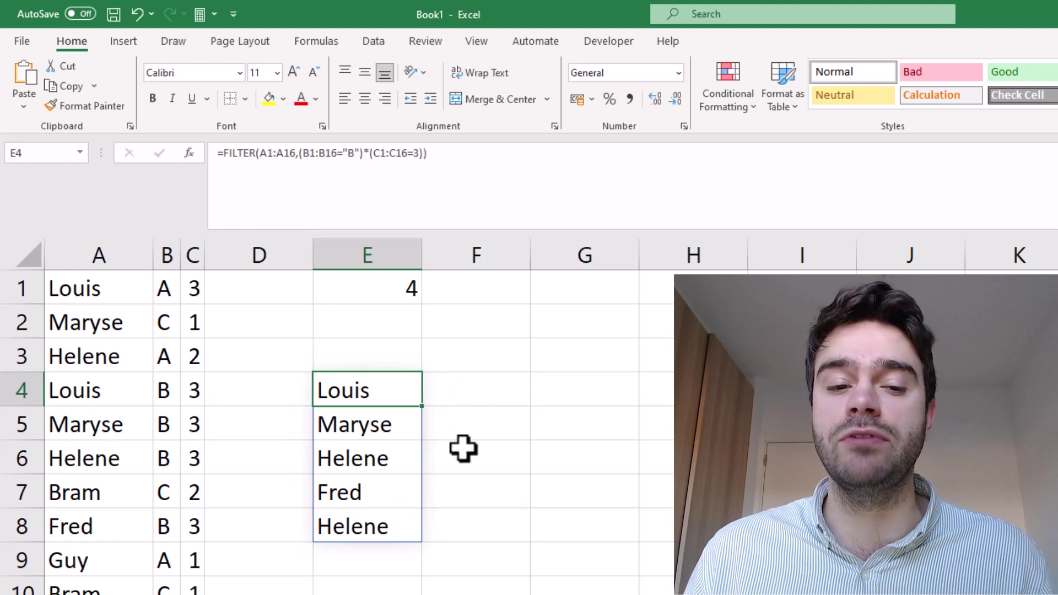
left_click(400, 297)
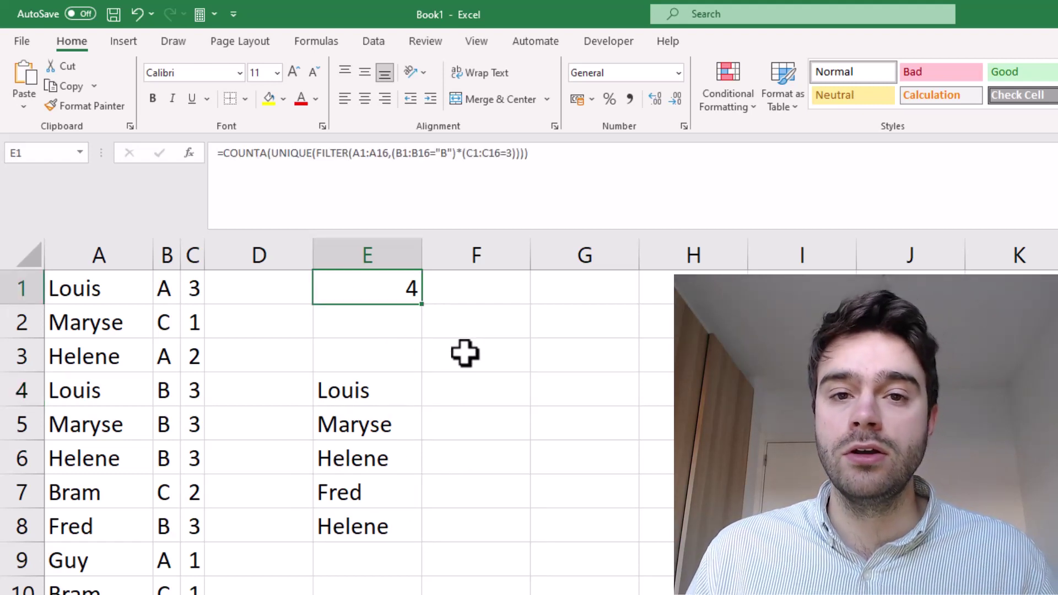